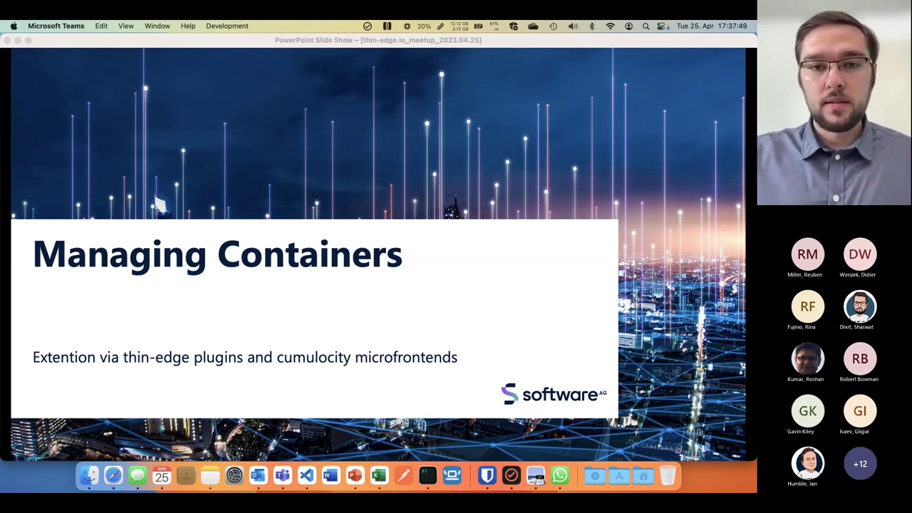
Step: Move the slide show from the Managing Containers title to slide 2, Thin Edge – Focus Areas
click(403, 377)
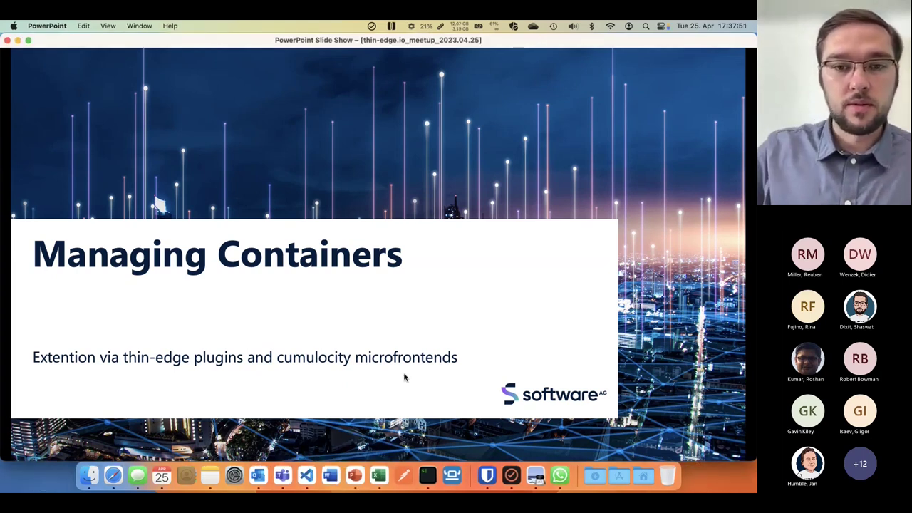
click(404, 378)
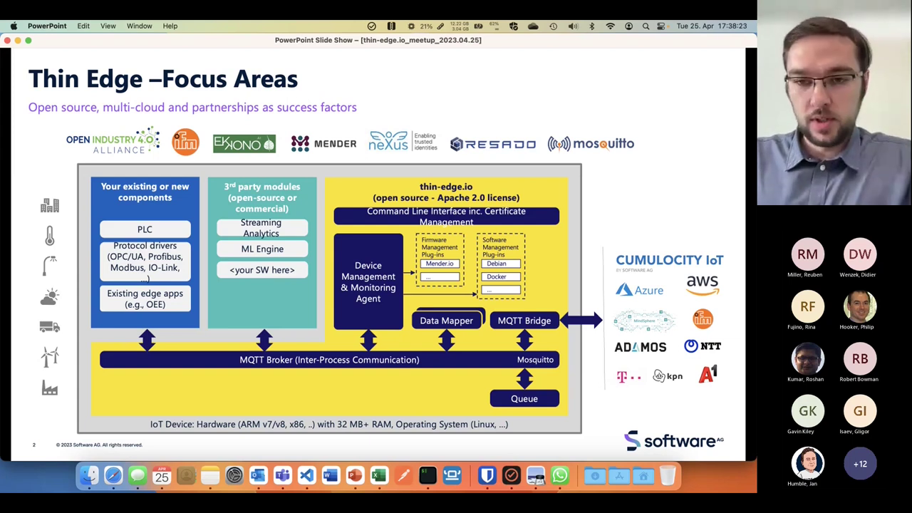
Step: Circle the Cumulocity IoT logo, then advance to slide 3, Cumulocity IoT Overview
key(Right)
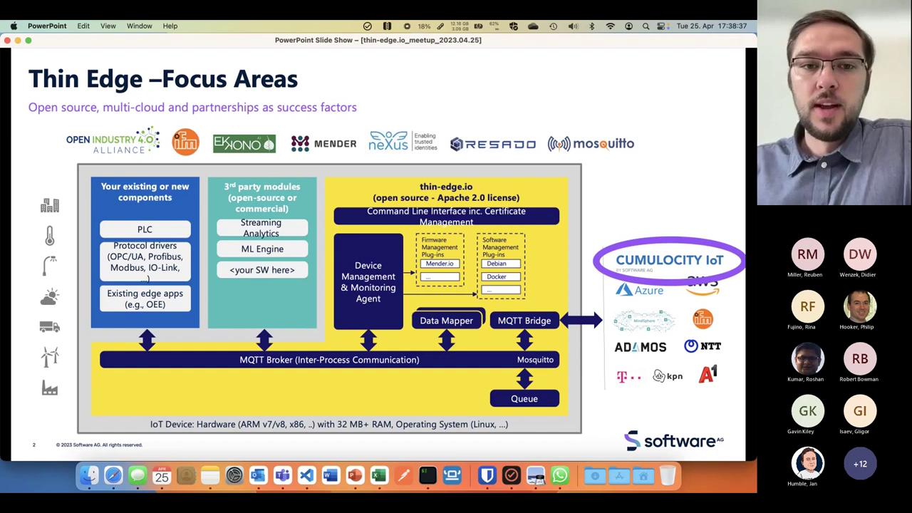
key(Right)
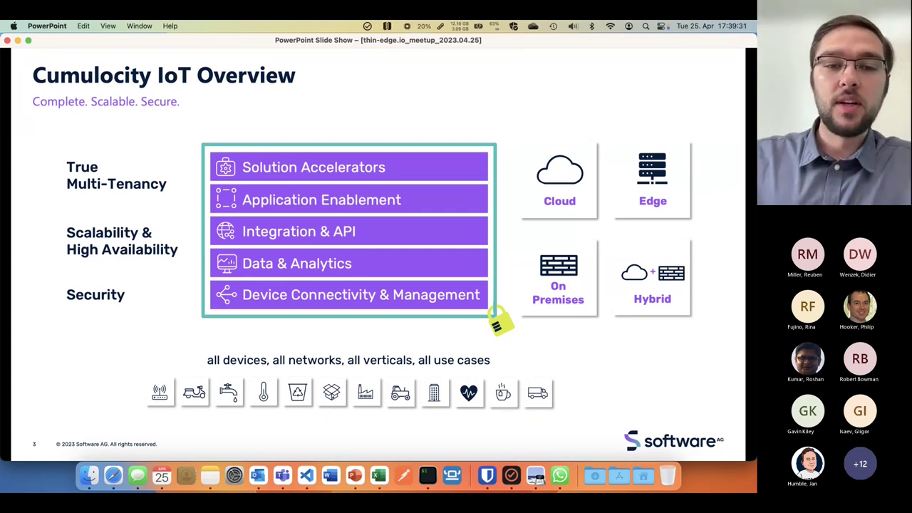
Step: Circle the Device Connectivity & Management layer on the Cumulocity IoT Overview slide
key(Right)
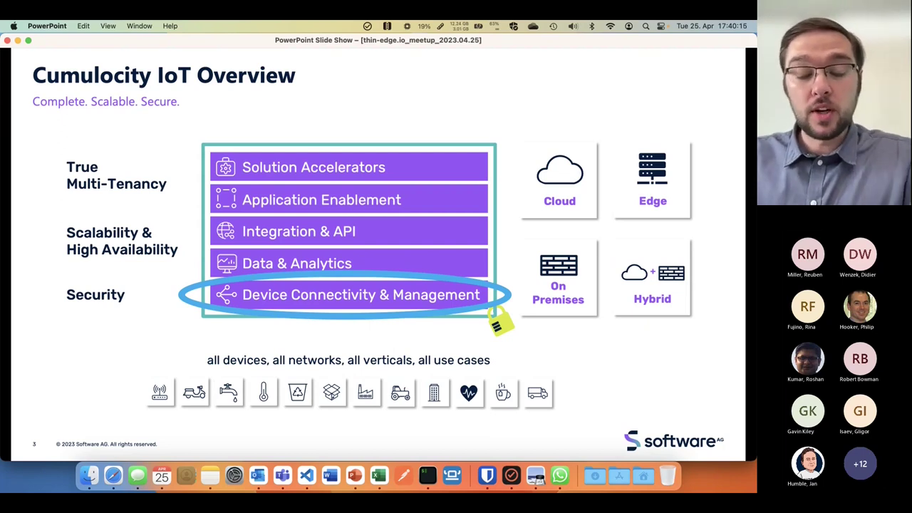
key(Right)
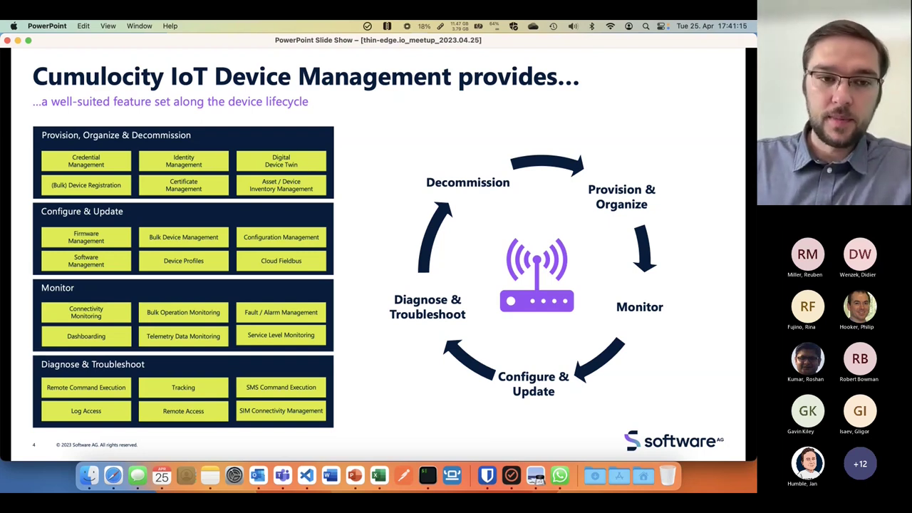
Step: Circle Software Management on slide 4, then advance to the DEMO slide
key(Right)
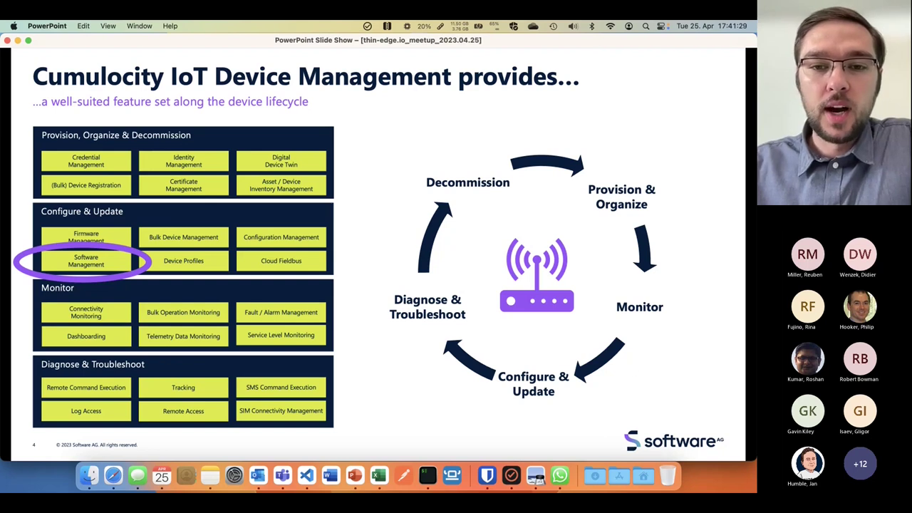
click(585, 312)
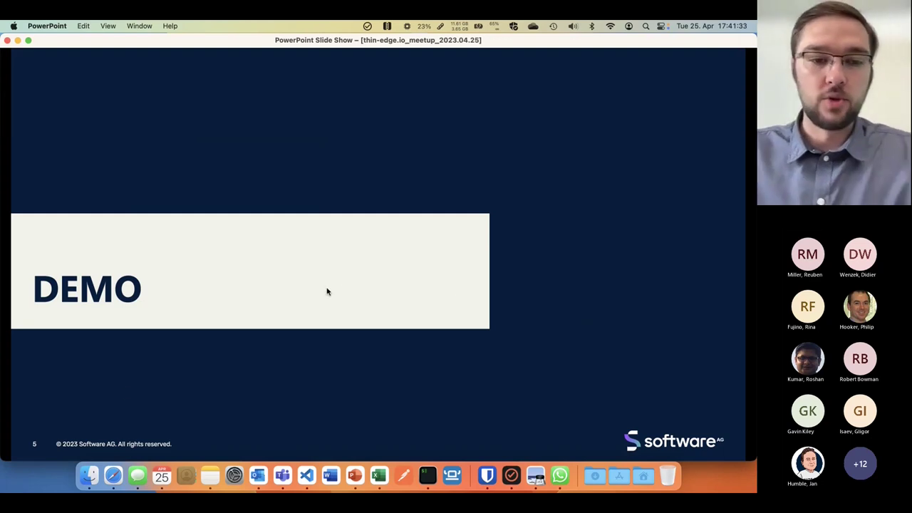
click(114, 475)
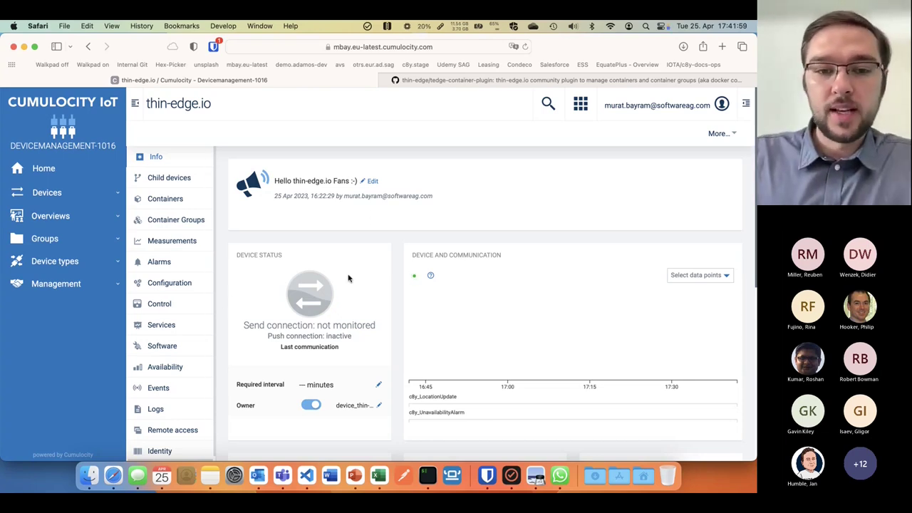
Step: Review the thin-edge.io device's Info page: agent version 0.10.0, no critical alarms, no group
scroll(348, 278, down, 2)
scroll(348, 278, down, 1)
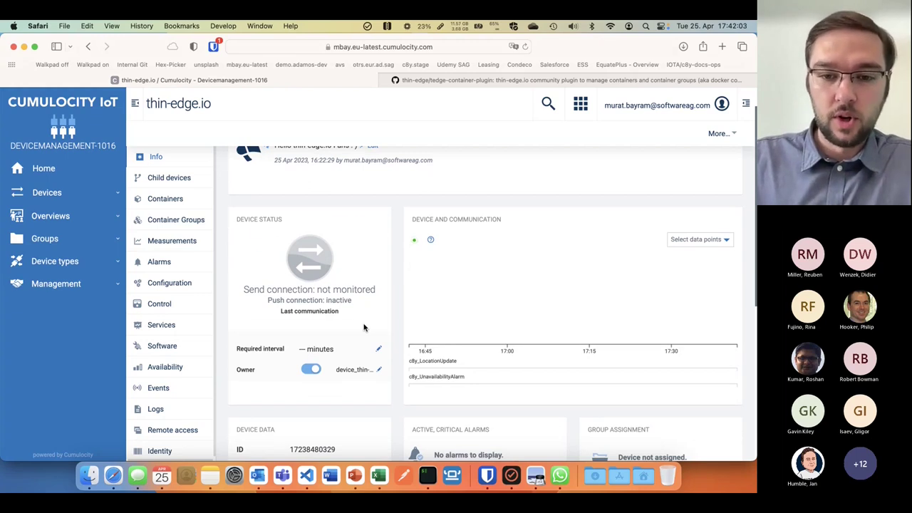
scroll(363, 328, down, 5)
scroll(325, 372, down, 3)
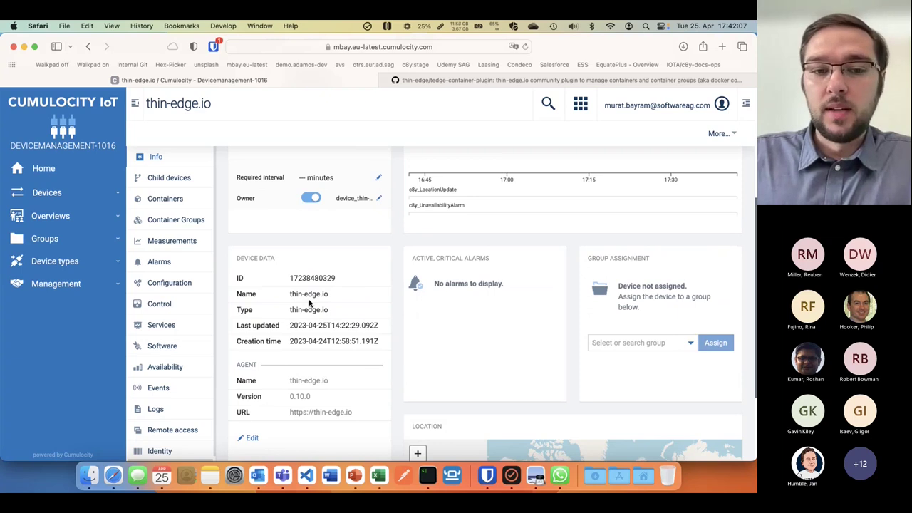
scroll(308, 304, down, 1)
scroll(308, 304, down, 1)
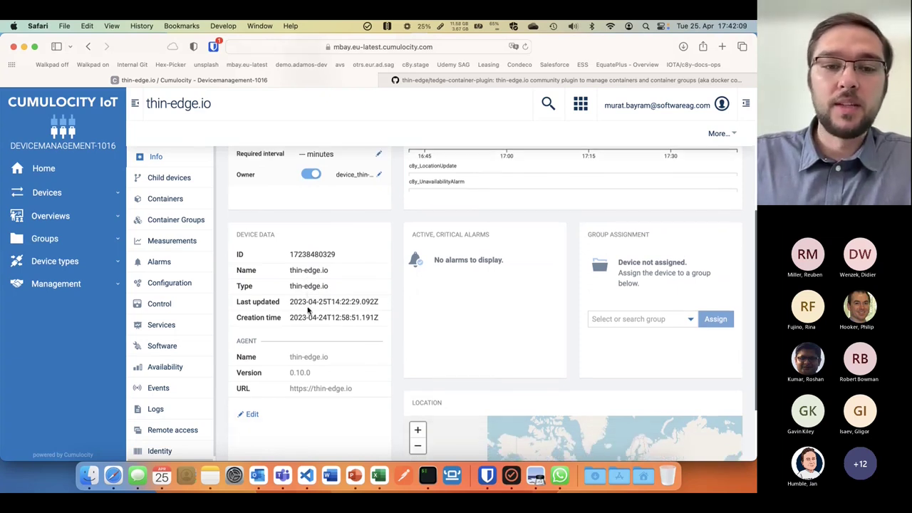
scroll(304, 299, down, 3)
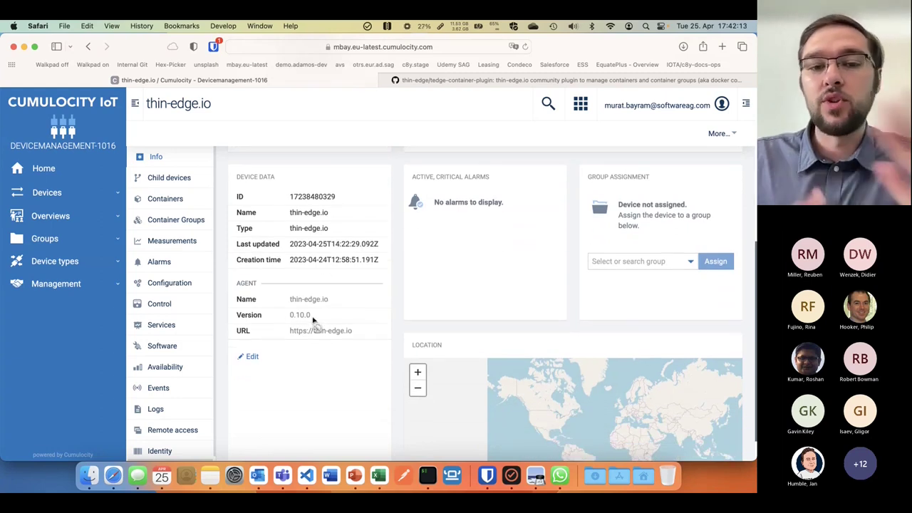
scroll(313, 318, up, 7)
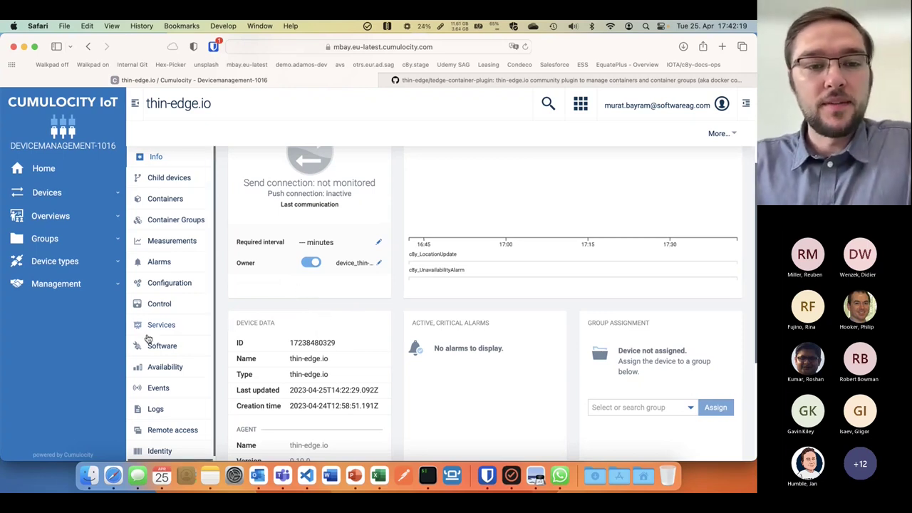
scroll(159, 428, down, 1)
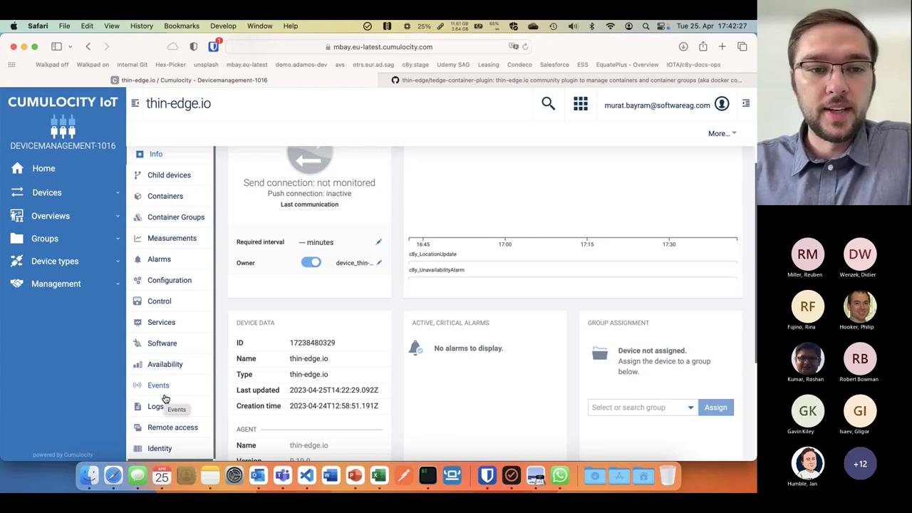
Step: Browse the device's c8y-configuration-plugin configuration, Logs and Remote access pages, ending on Software
click(165, 281)
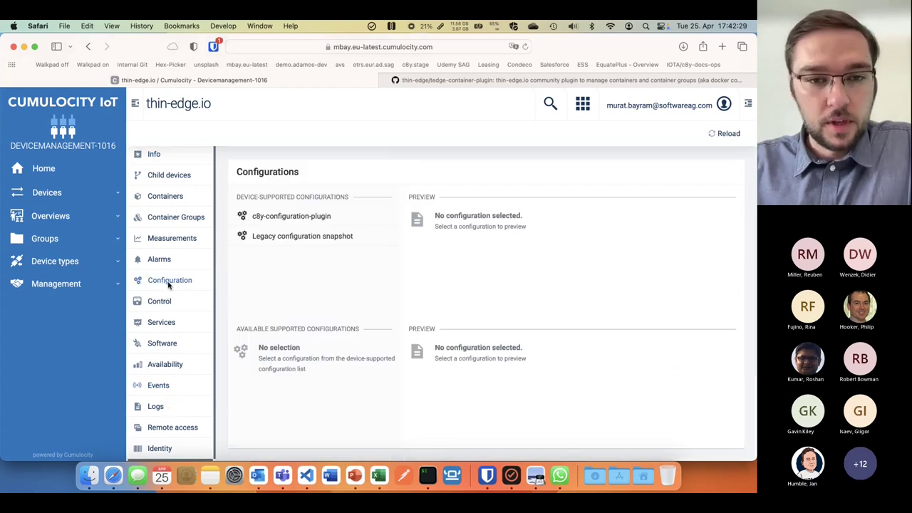
click(292, 216)
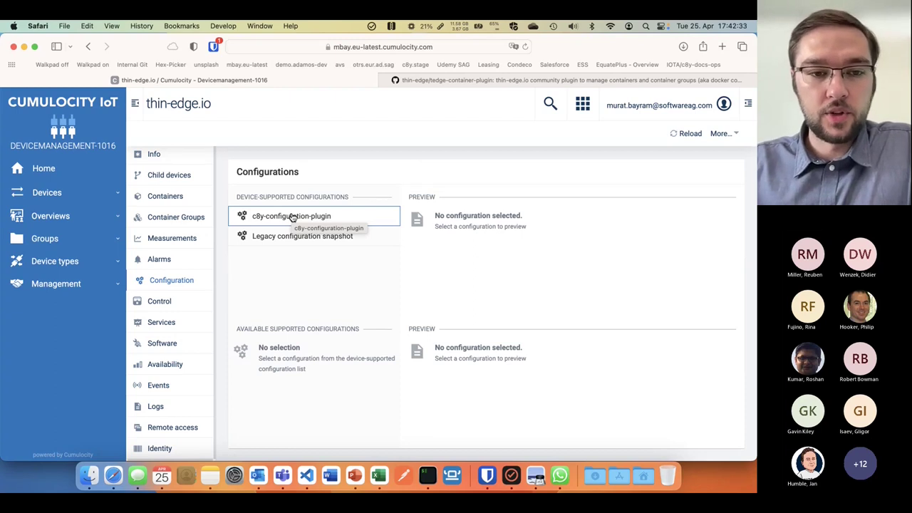
click(163, 409)
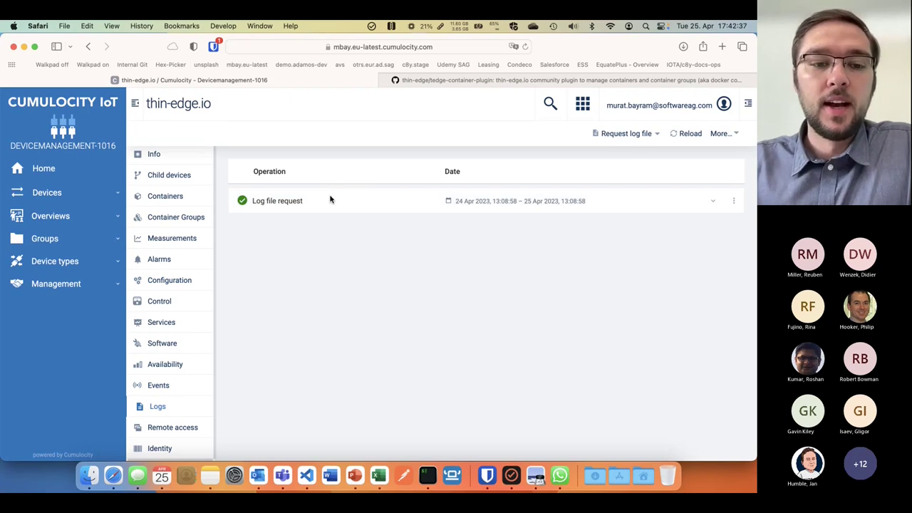
click(176, 433)
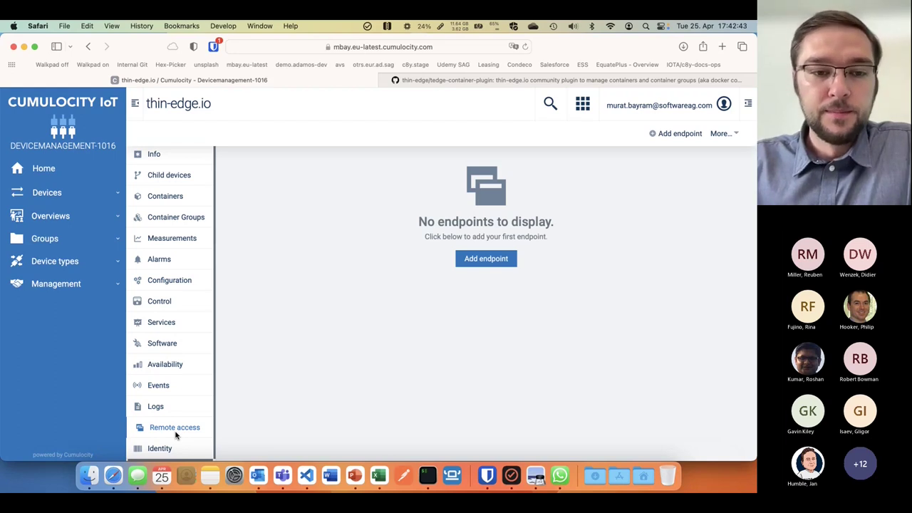
click(178, 348)
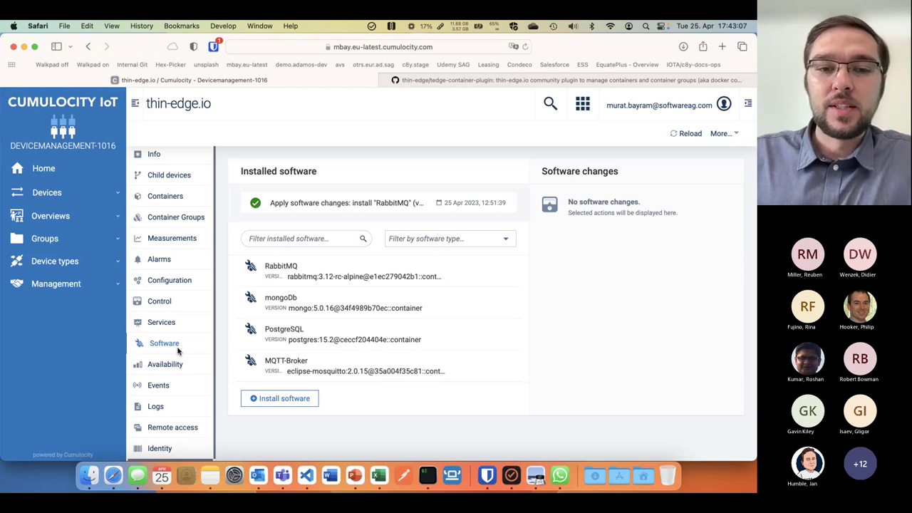
click(506, 240)
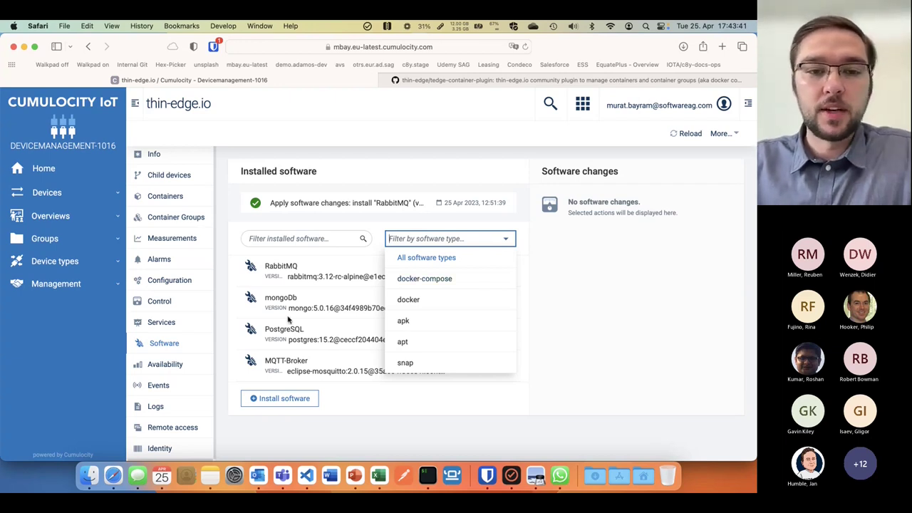
click(575, 329)
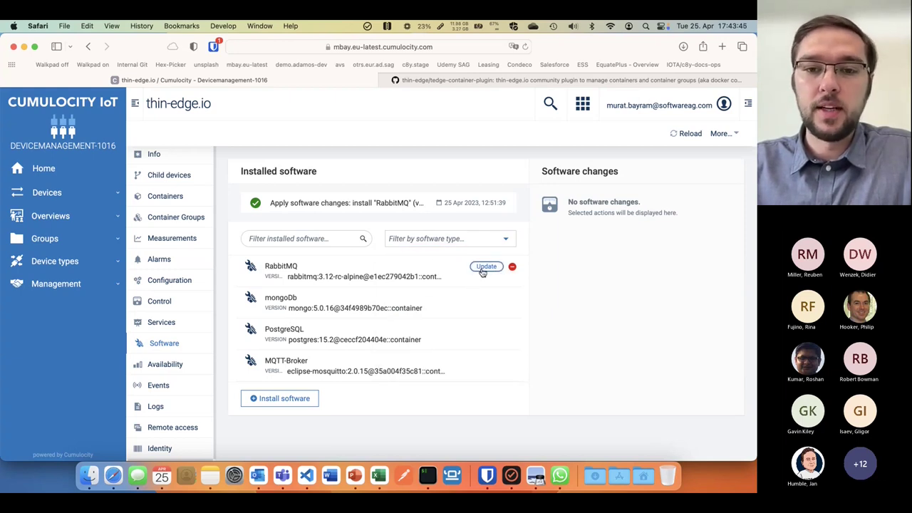
Step: Queue a RabbitMQ update to rabbitmq:3.12-rc-alpine and mark mongoDb for removal
click(484, 268)
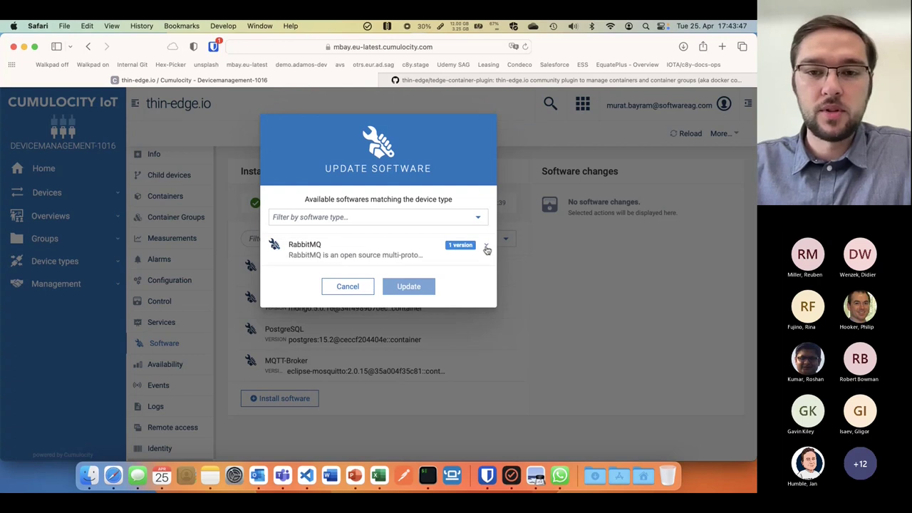
click(486, 245)
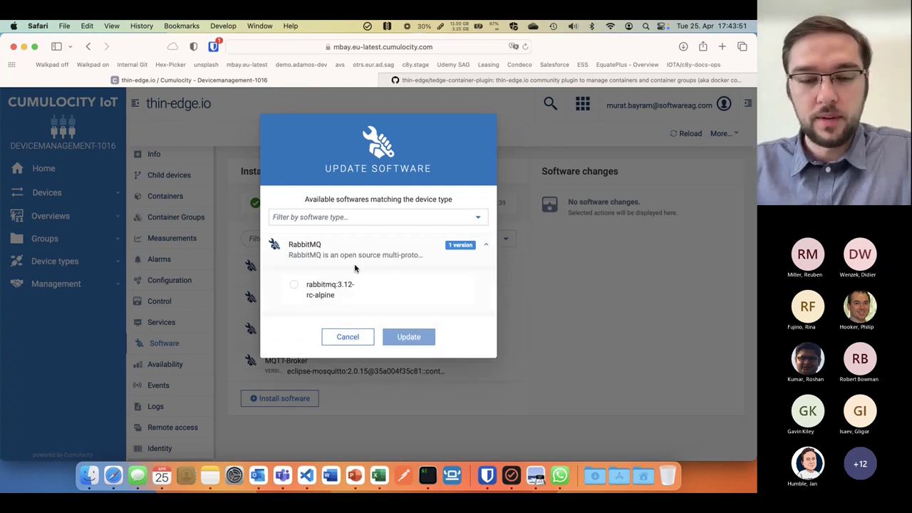
click(293, 284)
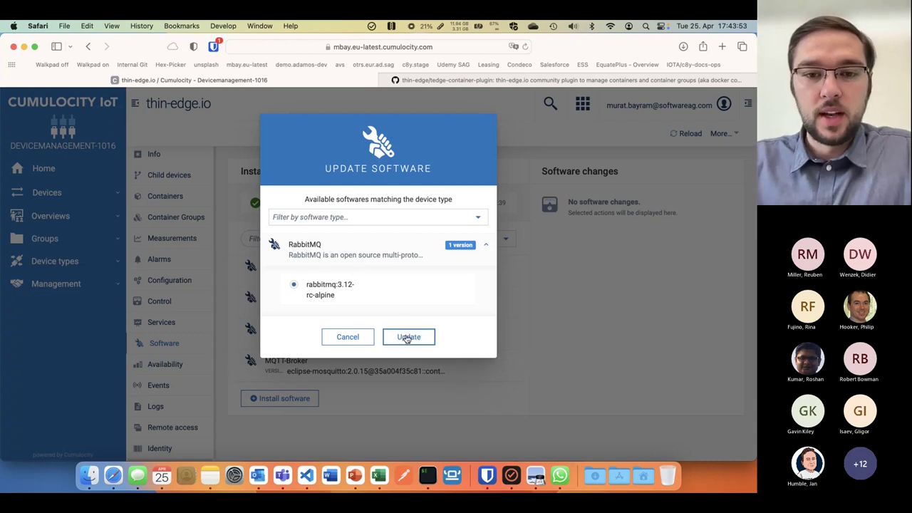
click(408, 337)
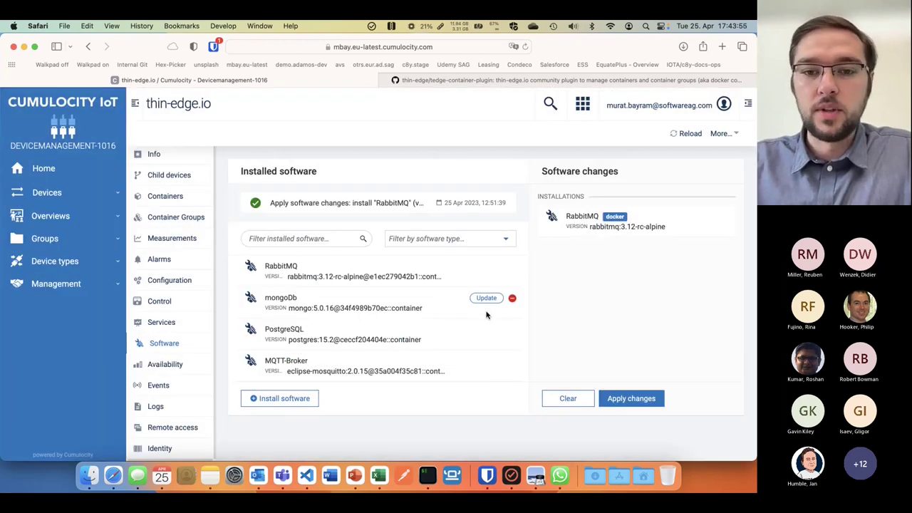
click(513, 299)
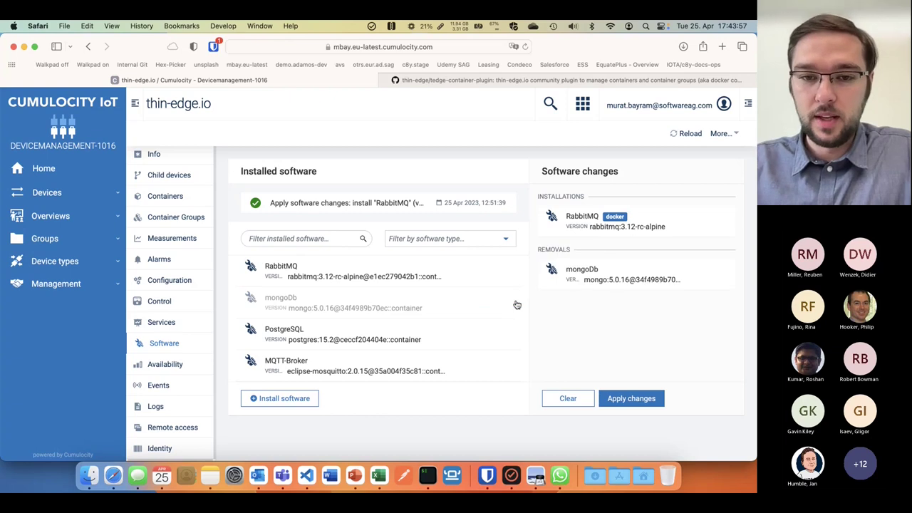
click(303, 400)
Step: Queue VPN version 1.7.3 for installation, then return to the PowerPoint slide show
scroll(382, 267, down, 1)
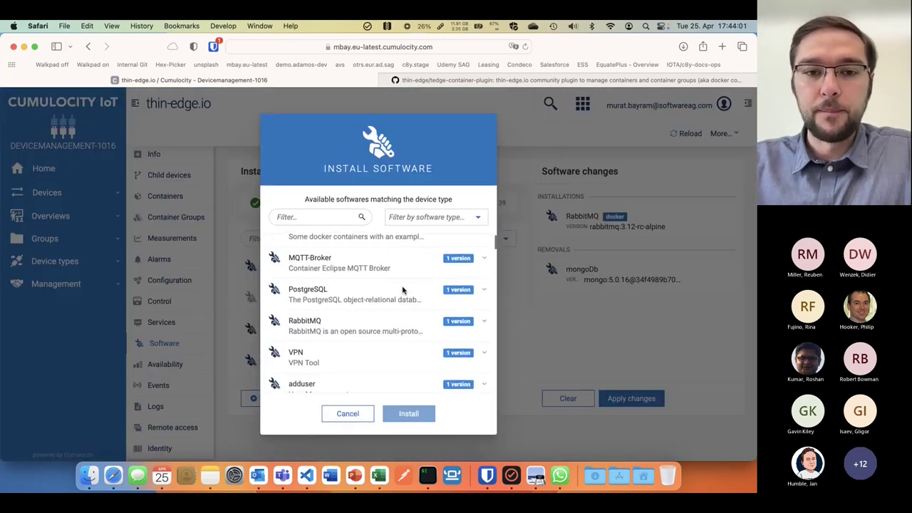
scroll(402, 290, down, 1)
scroll(442, 305, down, 2)
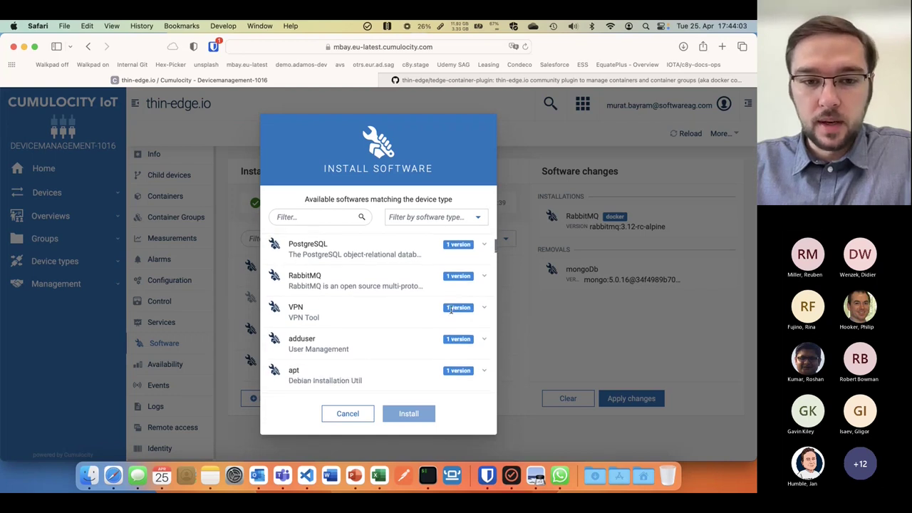
click(487, 307)
click(294, 347)
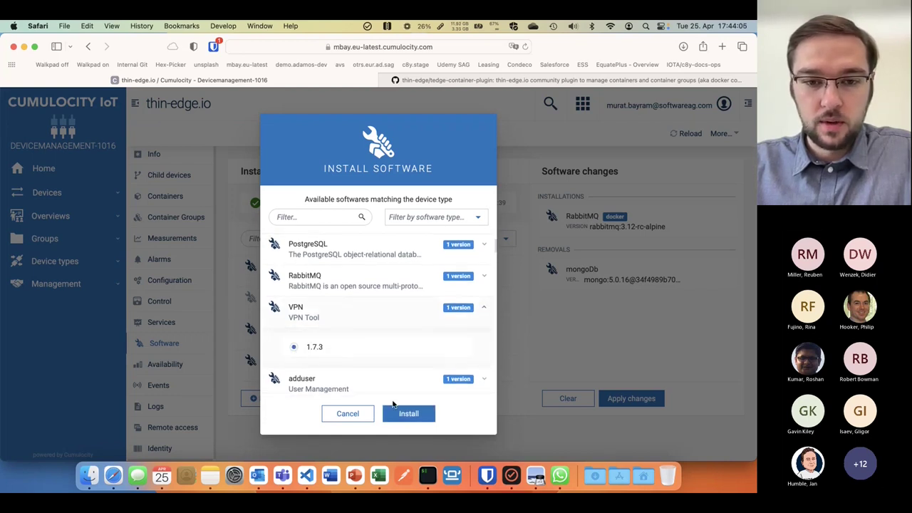
click(407, 419)
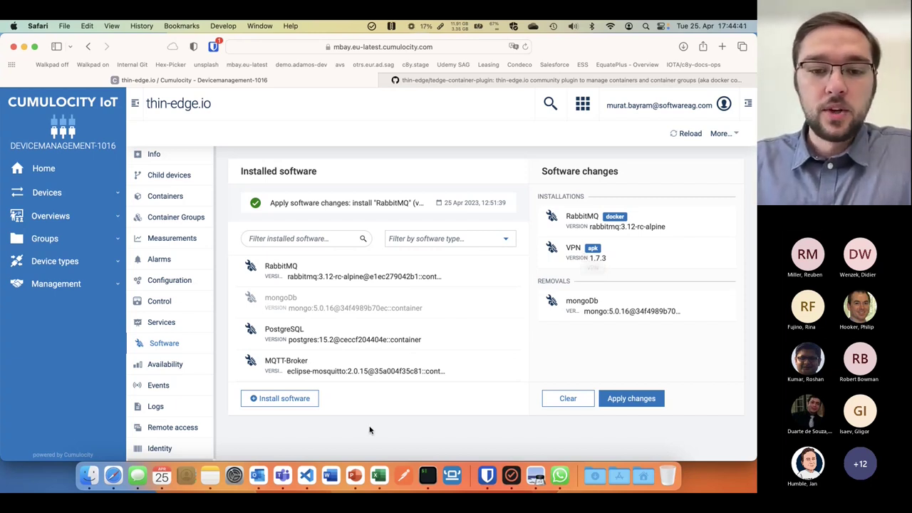
click(354, 476)
Step: Build the Behind the Scenes diagram: MQTT Bridge, C8Y Agent, software plugin, responses, then advance to DEMO
key(Right)
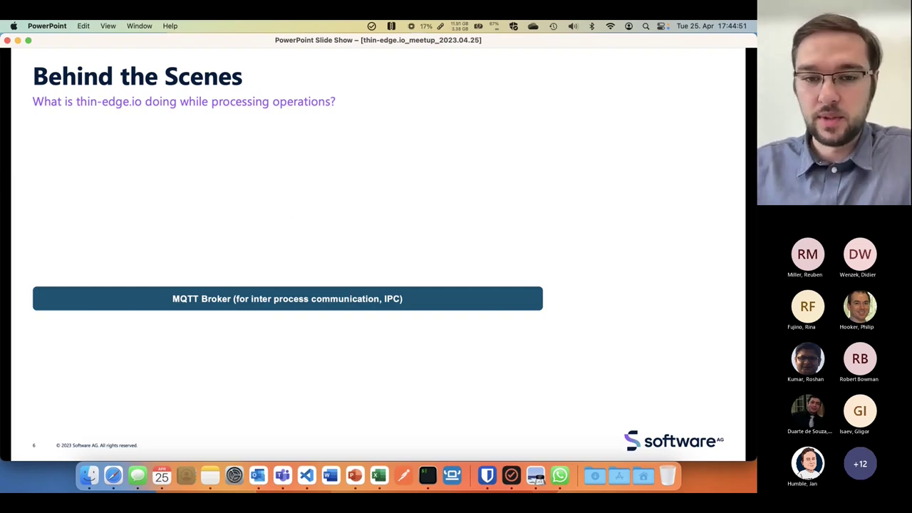
key(Right)
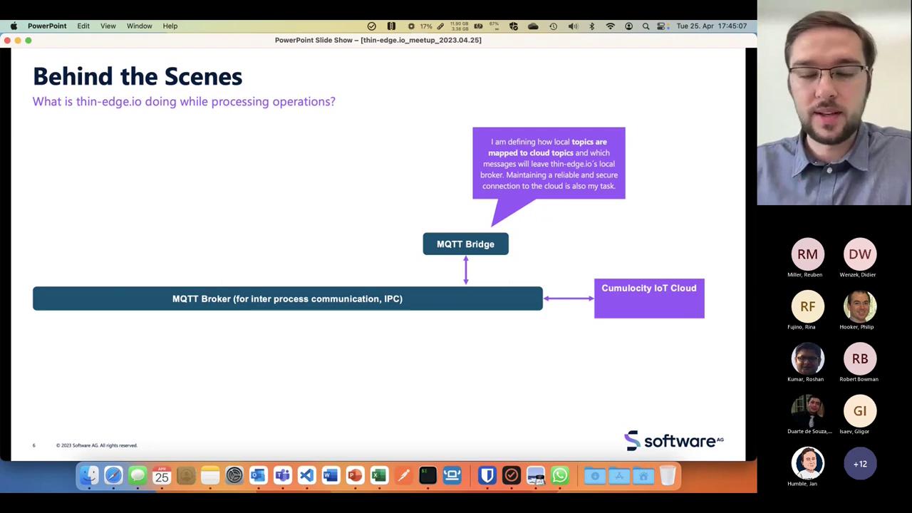
key(Right)
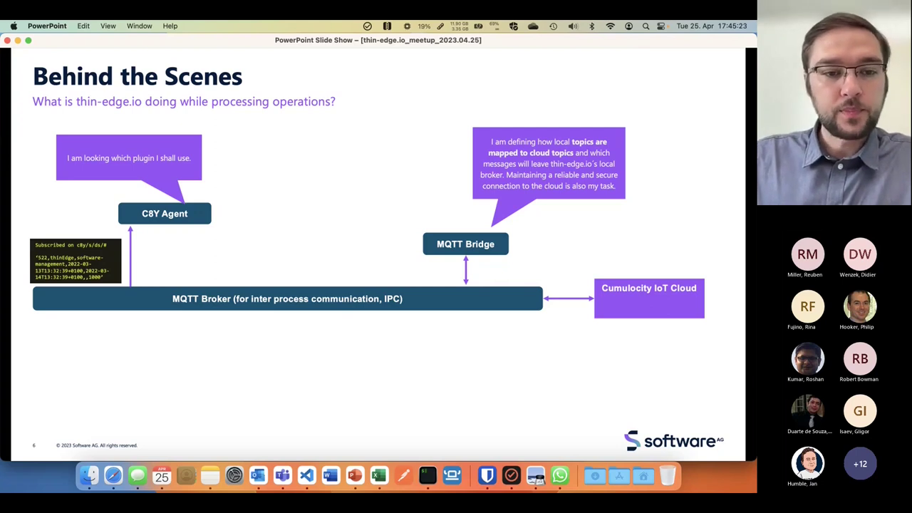
key(Right)
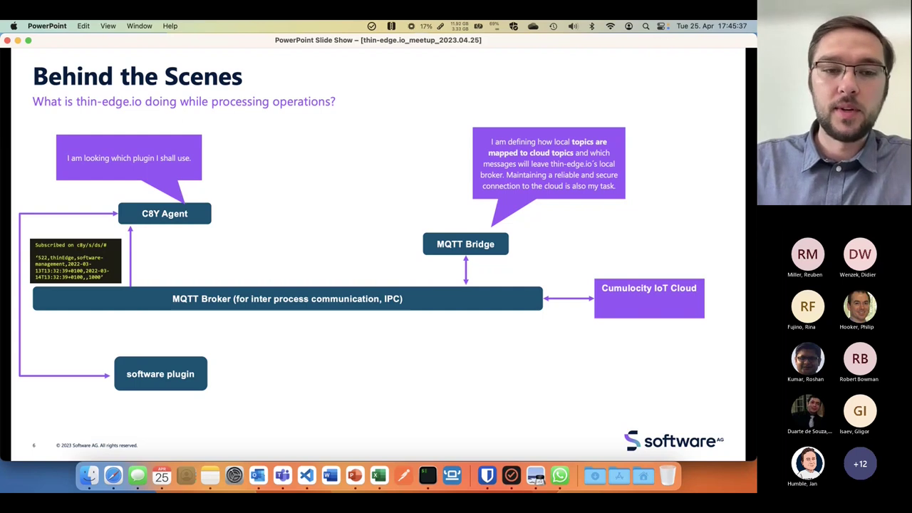
key(Right)
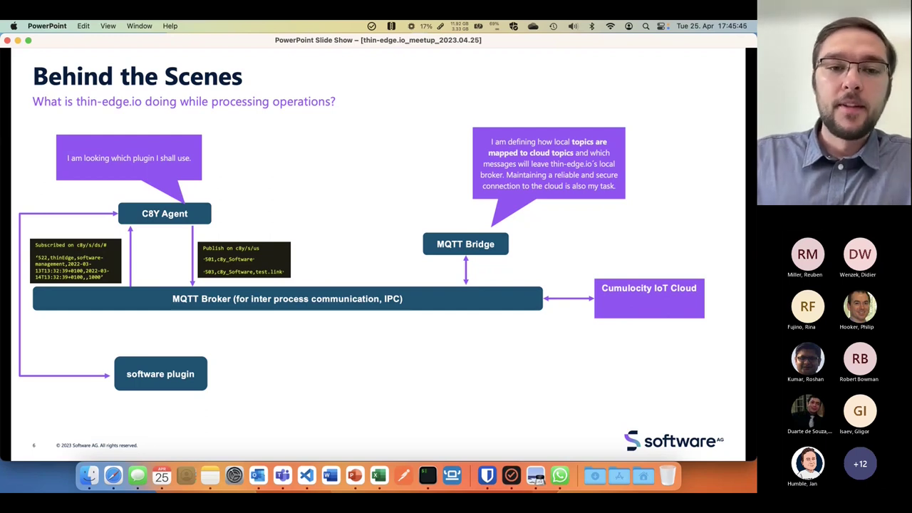
key(Right)
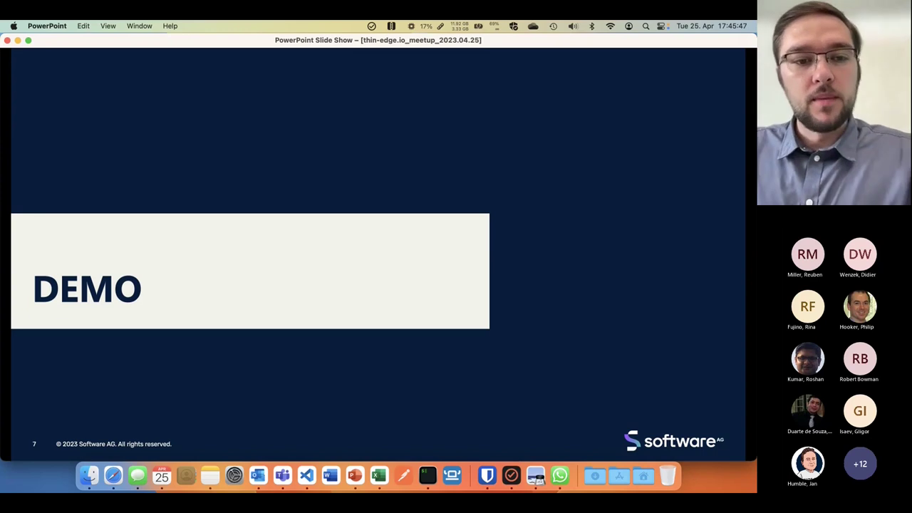
Step: Back in Cumulocity, list the software type filters, then open the device's Containers page
click(110, 467)
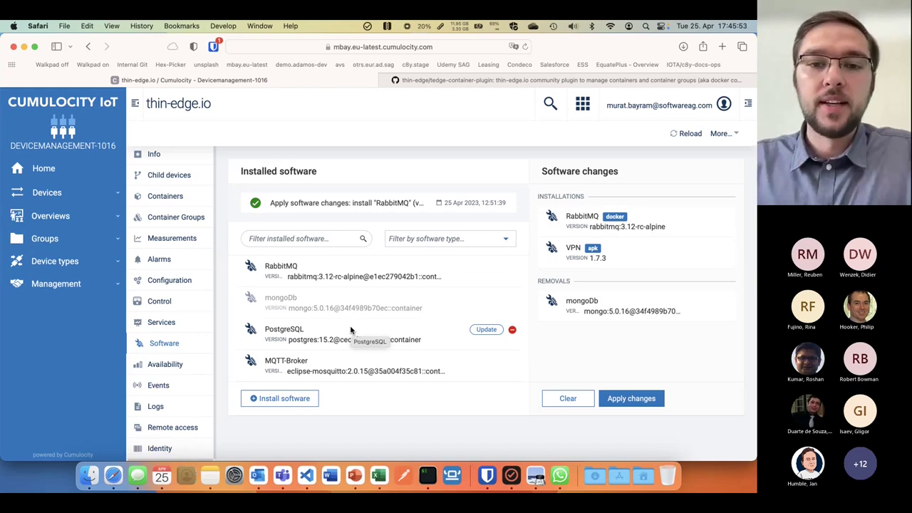
click(452, 238)
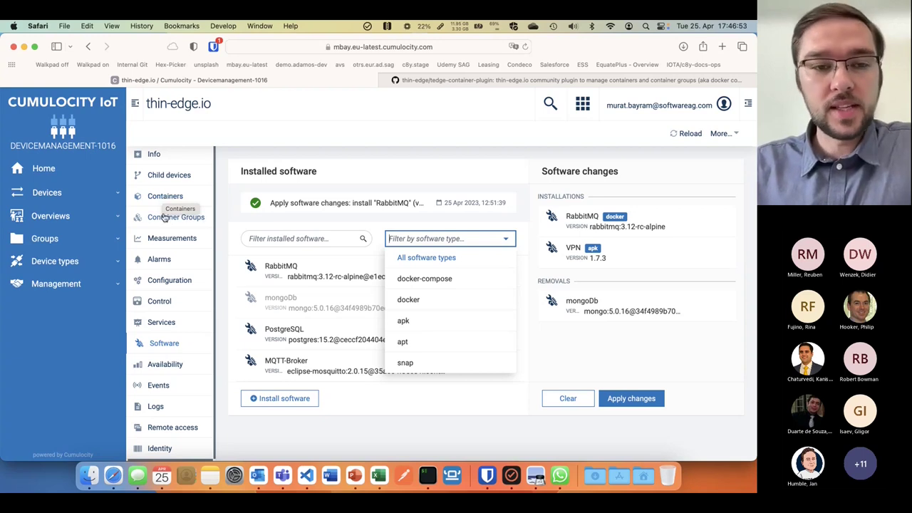
click(168, 201)
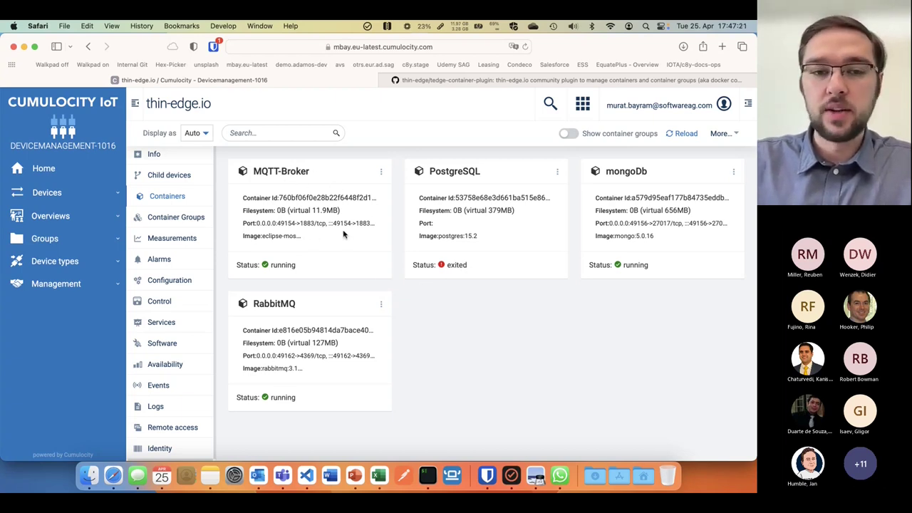
Step: Bring up the actions menu on the MQTT-Broker container card
click(382, 174)
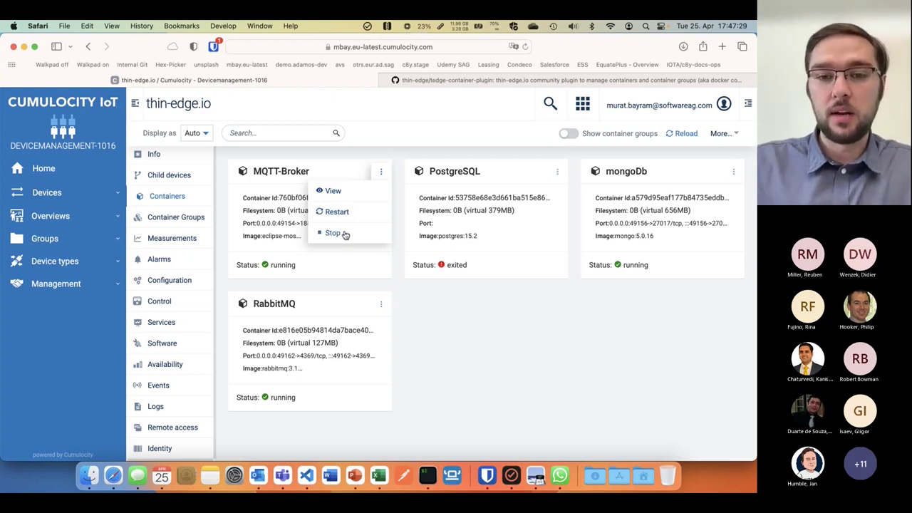
Step: View the MQTT-Broker container's info (eclipse-mosquitto:2.0.15, ports), then switch to the iTerm terminal
click(334, 193)
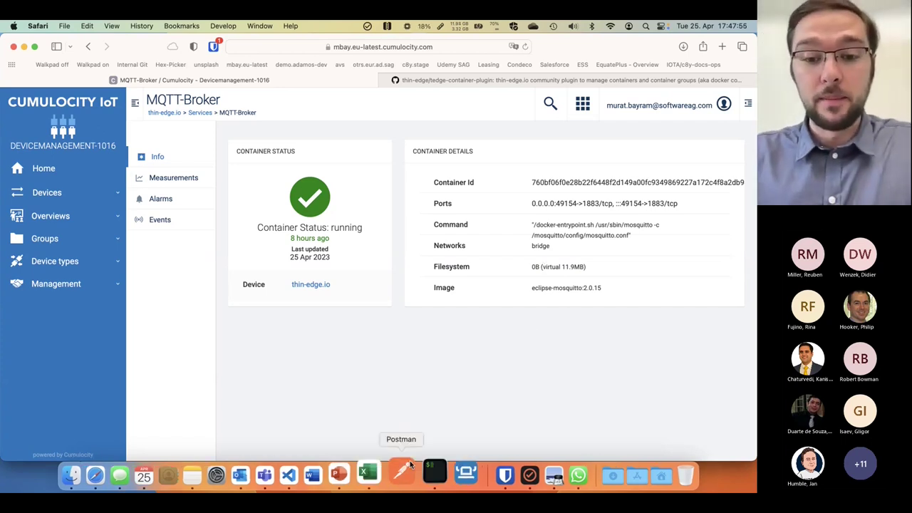
click(427, 472)
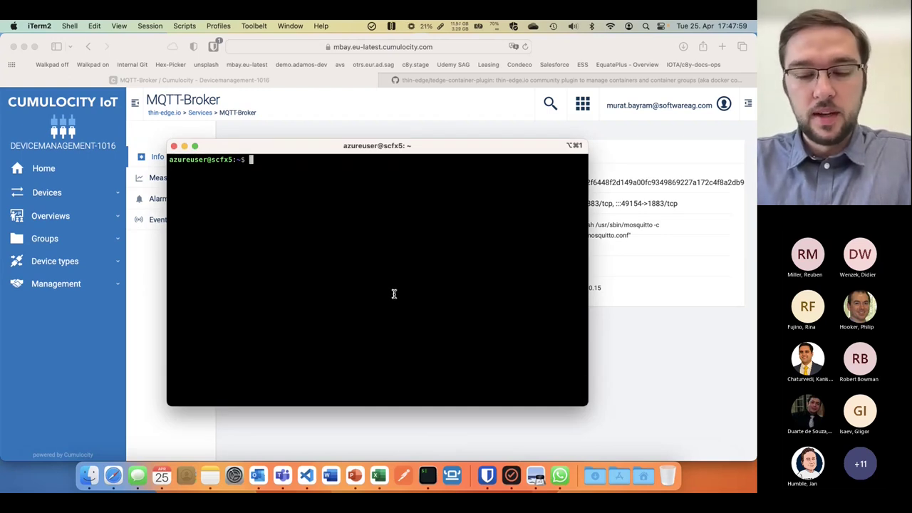
Step: Run docker ps, highlight the MQTT-Broker line, and widen the terminal so the listing fits
text(docker ps)
key(Return)
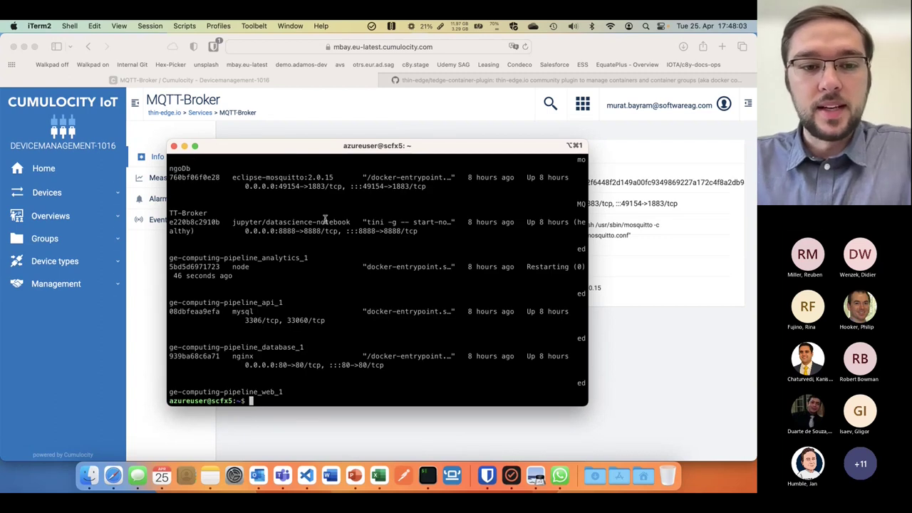
scroll(325, 220, up, 5)
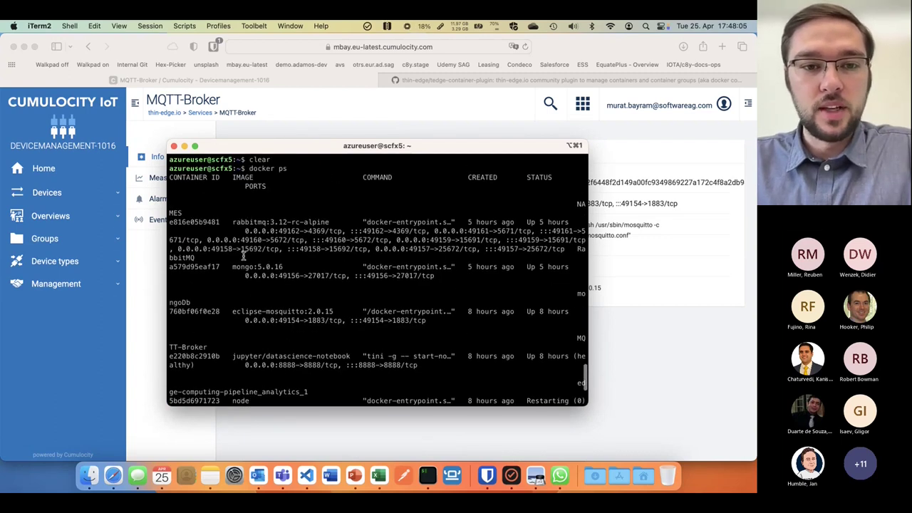
triple_click(303, 311)
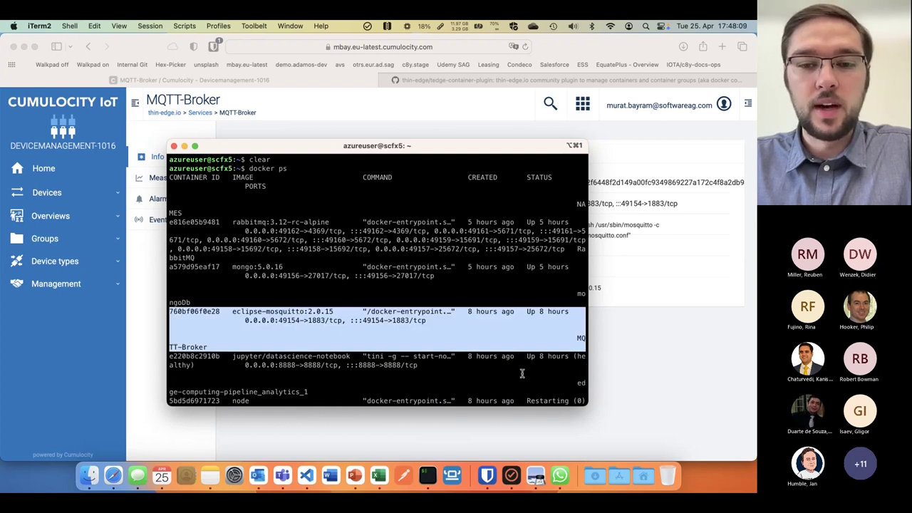
drag(586, 404, 663, 397)
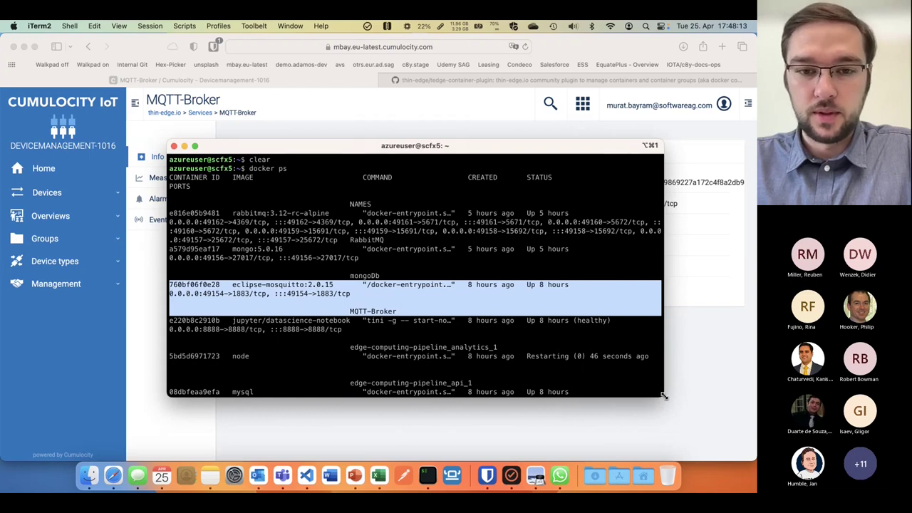
Step: Back in the browser, go to the thin-edge.io device's Container Groups and highlight edge-computing-pipeline
click(624, 406)
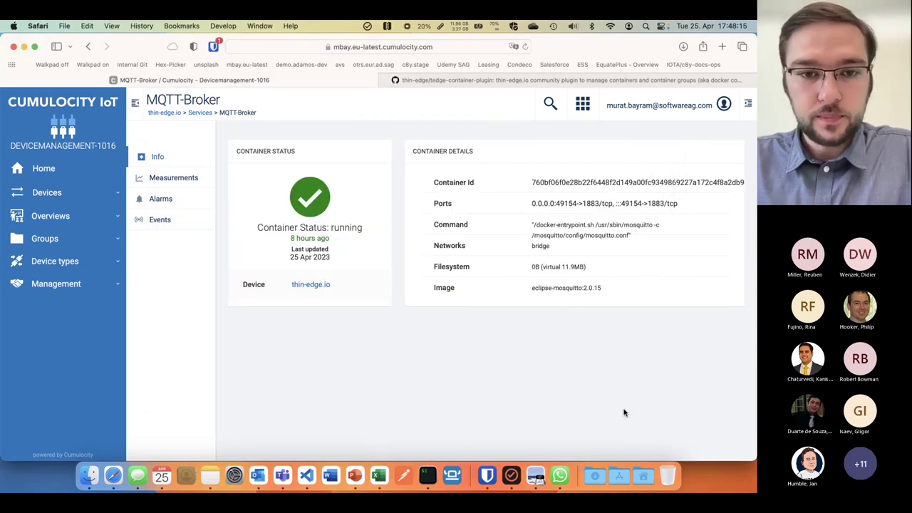
click(319, 285)
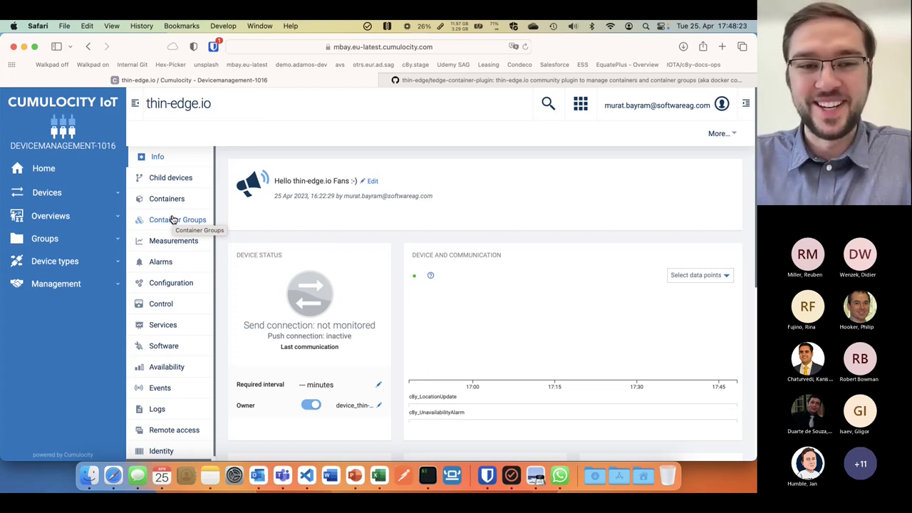
click(172, 220)
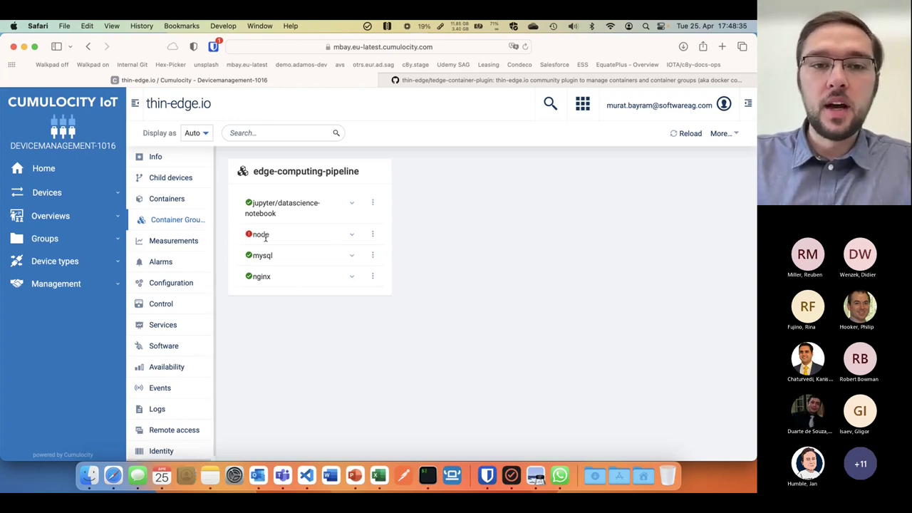
drag(251, 171, 366, 169)
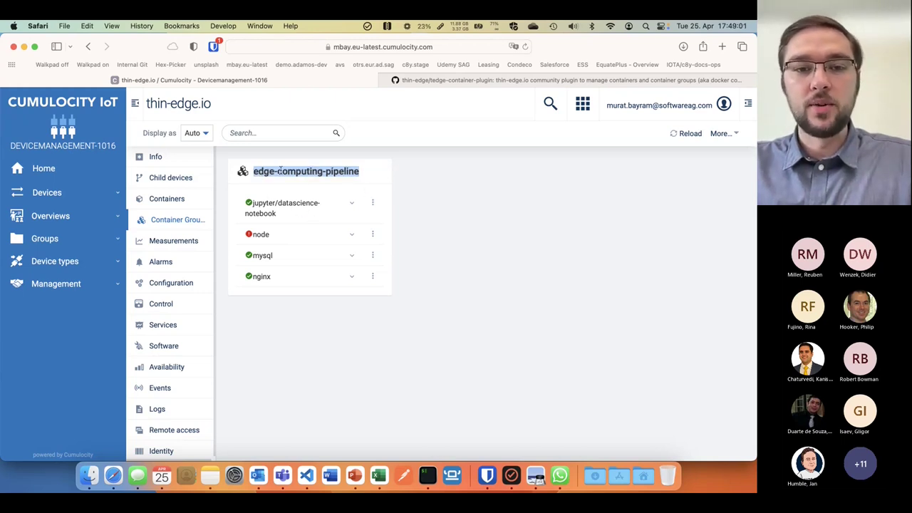
Step: Expand the jupyter/datascience-notebook container and highlight its Container Id and Filesystem details
click(350, 203)
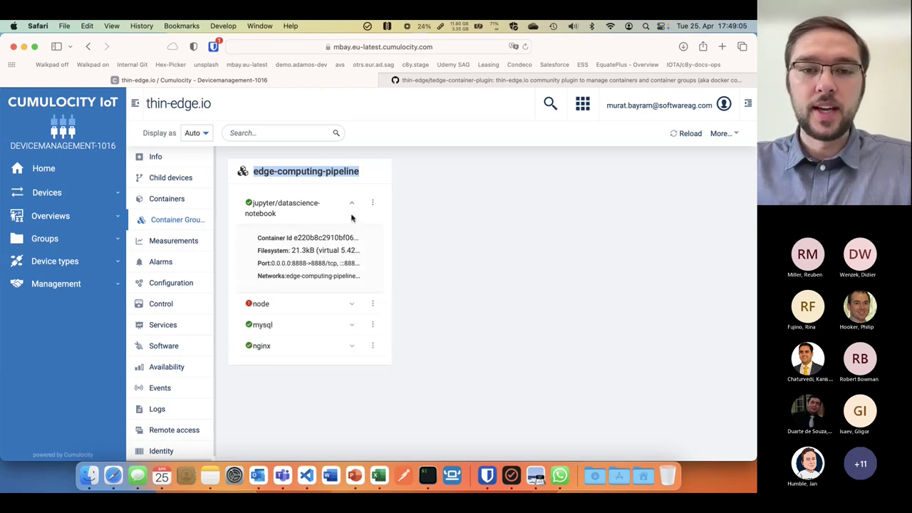
double_click(266, 238)
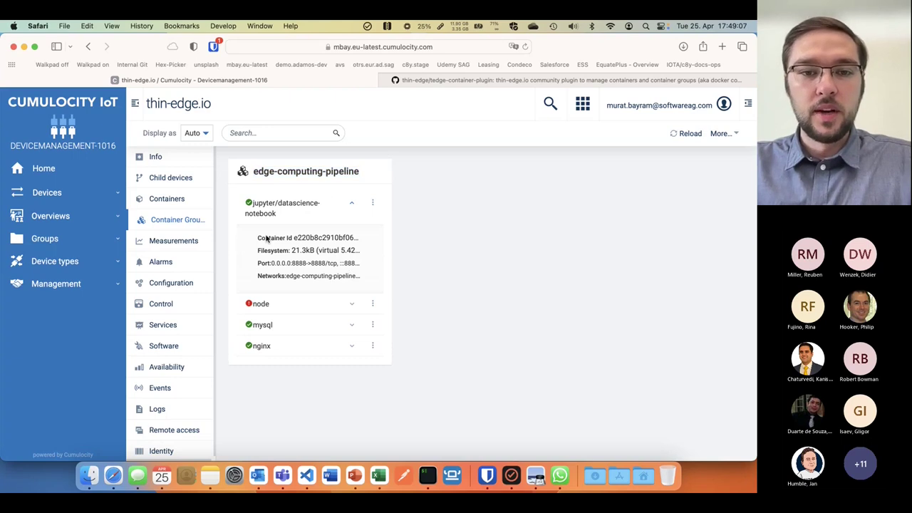
double_click(275, 251)
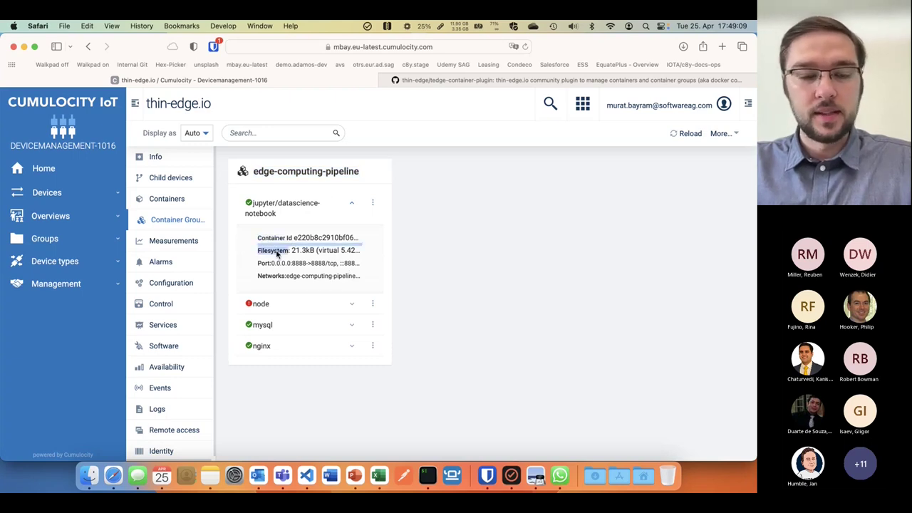
Step: Expand the node and mysql containers, then open mysql's full details page
click(351, 304)
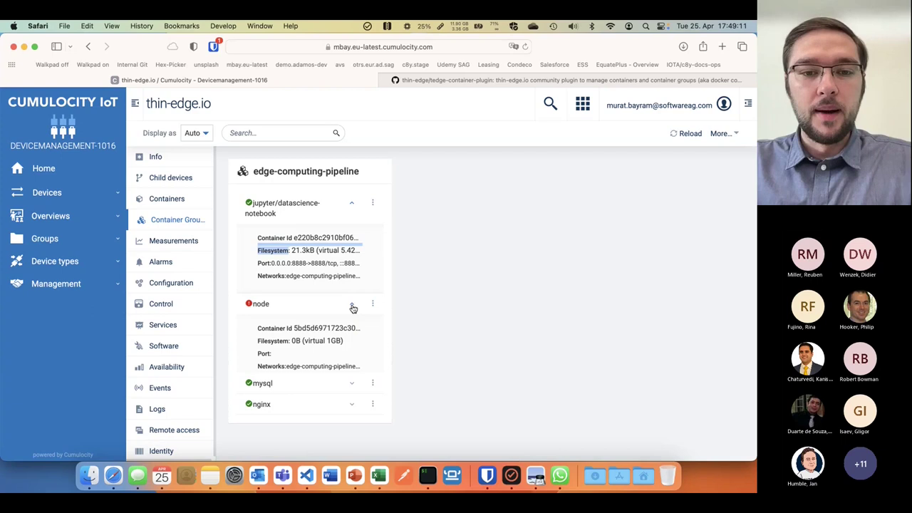
click(351, 394)
scroll(350, 397, down, 1)
scroll(350, 397, down, 2)
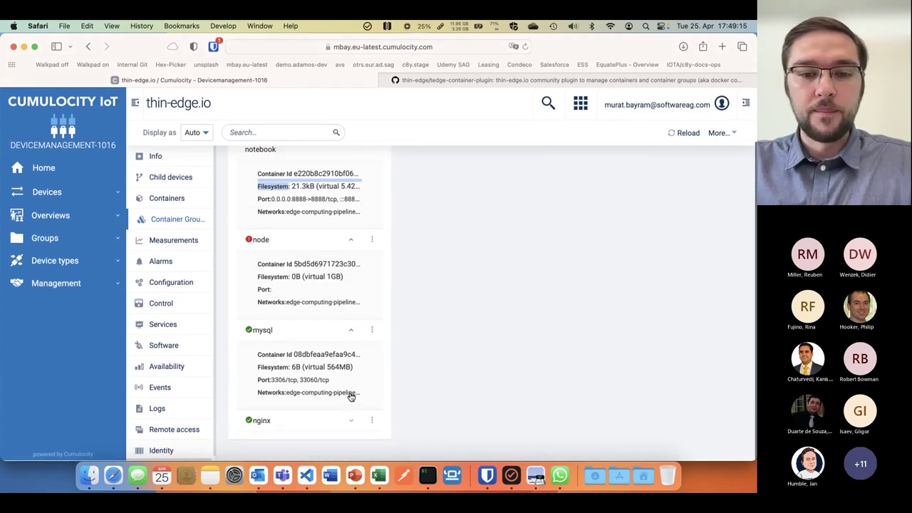
click(372, 330)
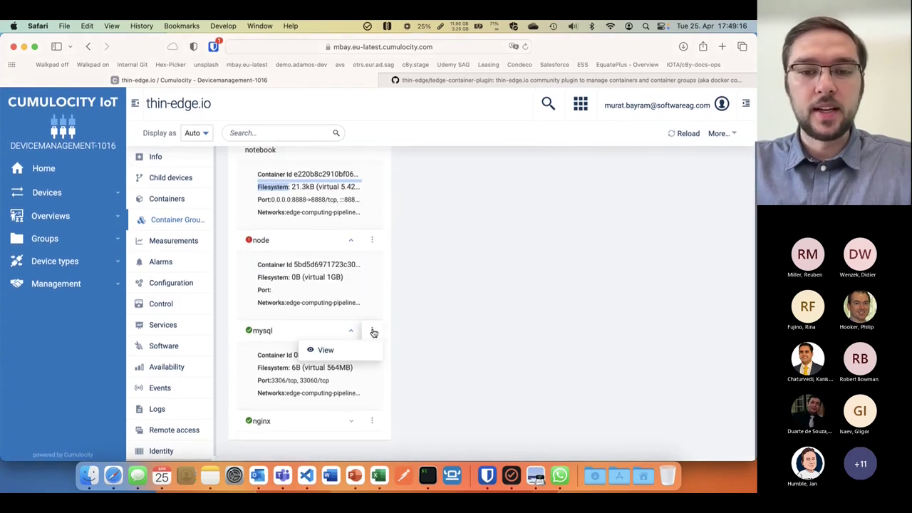
click(330, 354)
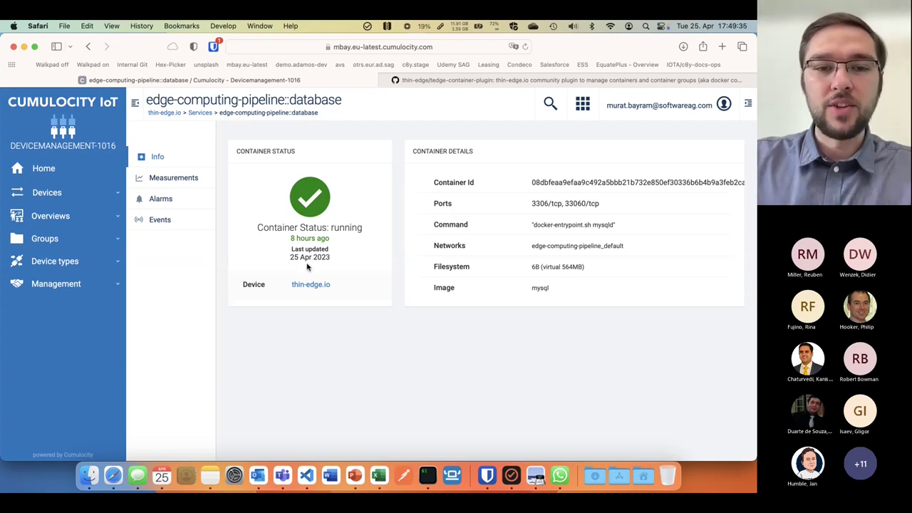
Step: Go back to the thin-edge.io device and list its installed software
click(315, 287)
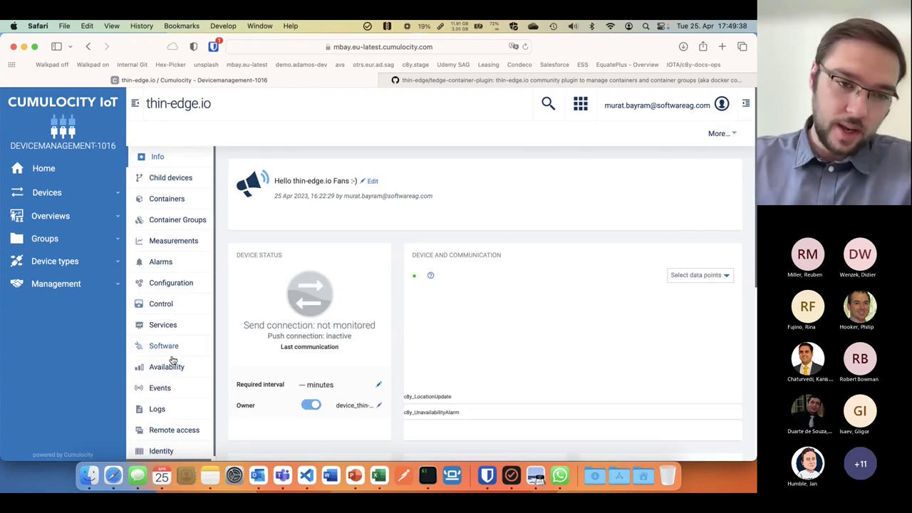
click(171, 347)
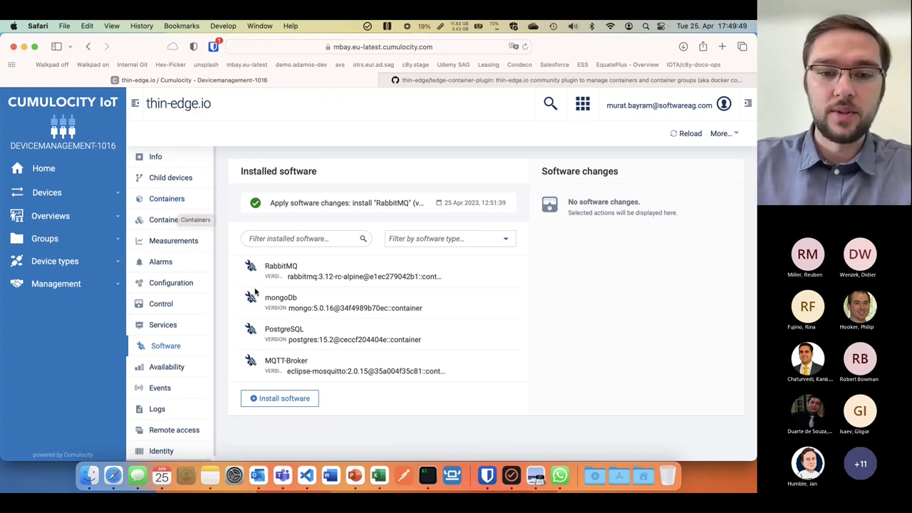
Step: Switch to the slideshow, advance to 'Behind the Scenes' and reveal the docker and compose plugins
click(351, 470)
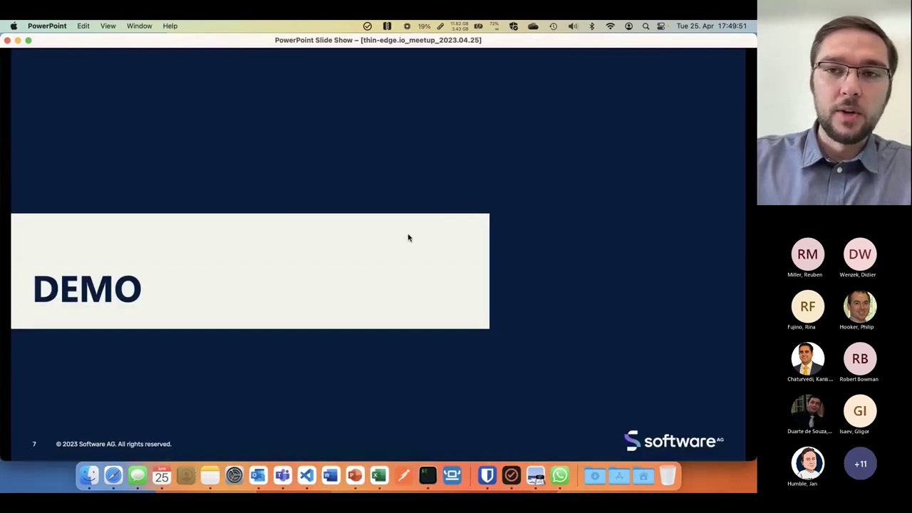
key(Right)
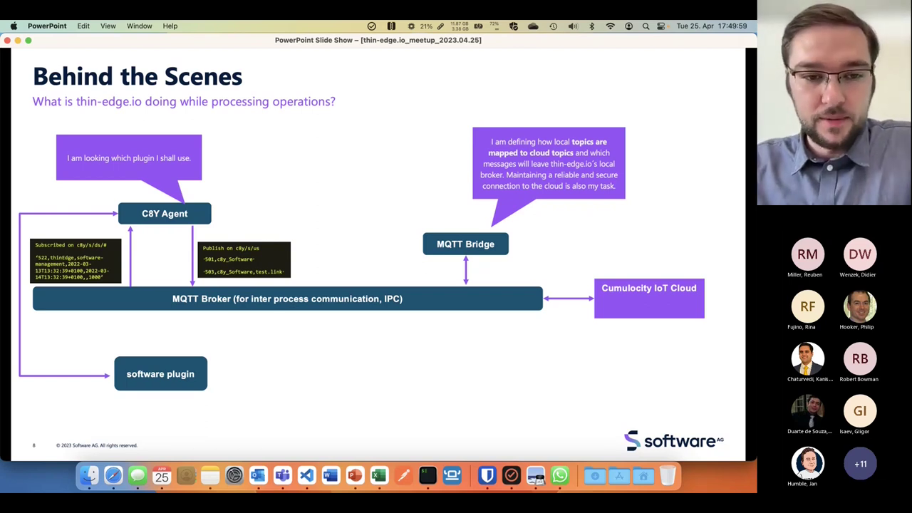
key(Right)
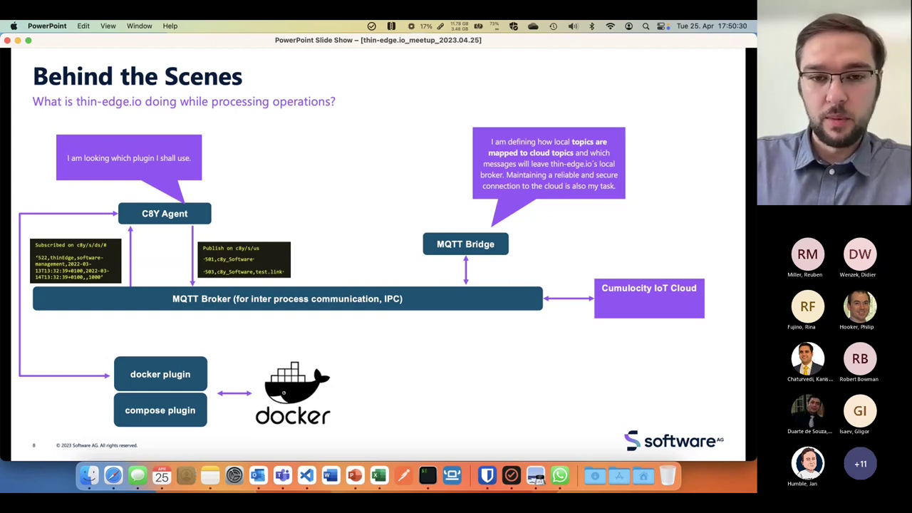
Step: Show the Tedge-container-plugin build, then advance to slide 9's Software AG logo
key(Right)
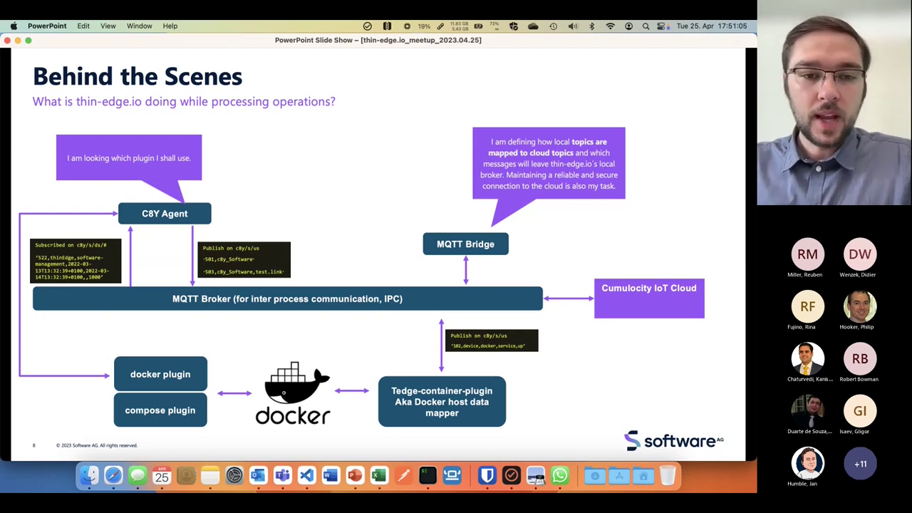
key(Right)
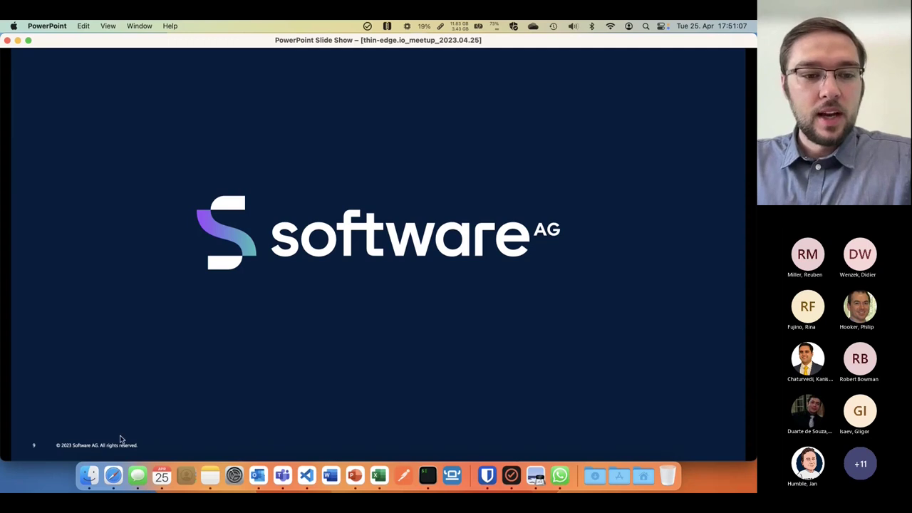
Step: Switch to Safari and show the thin-edge/tedge-container-plugin GitHub repository tab
click(114, 474)
click(501, 78)
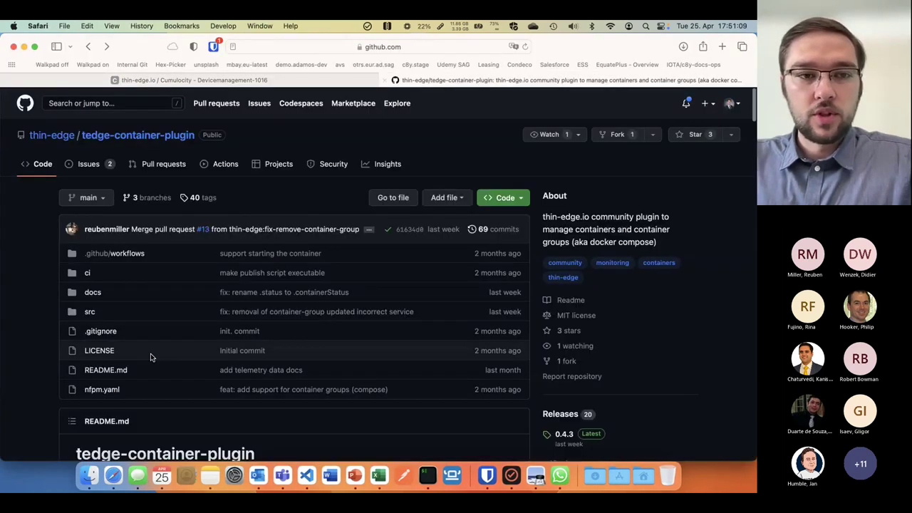